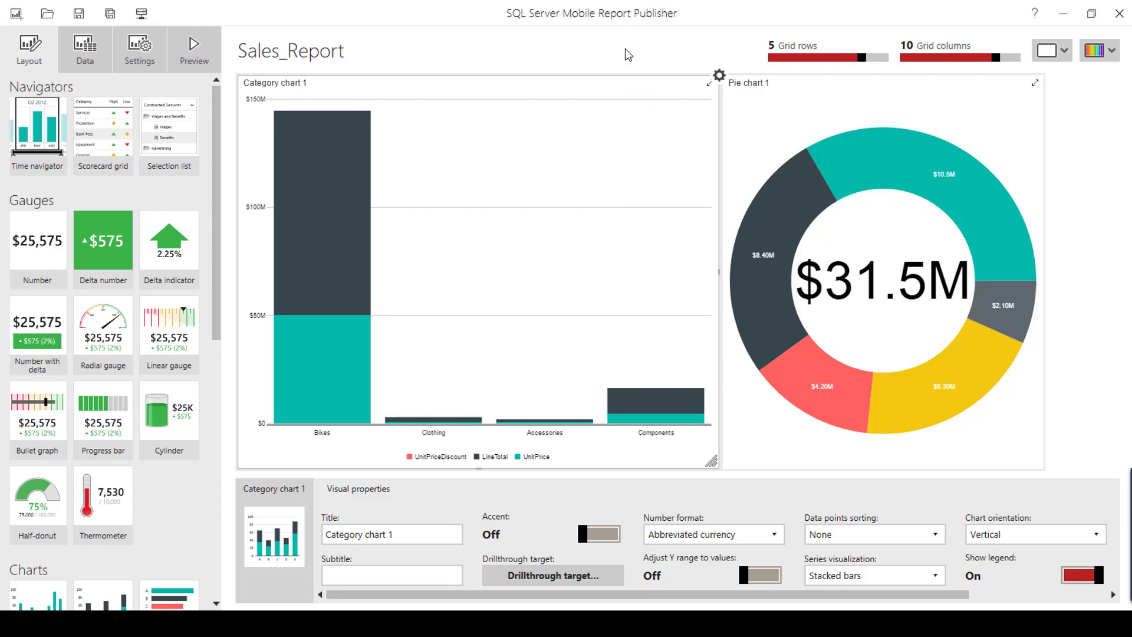
Scroll through Sales_Report and select Pie chart 1 to review its settings.
scroll(93, 496, down, 4)
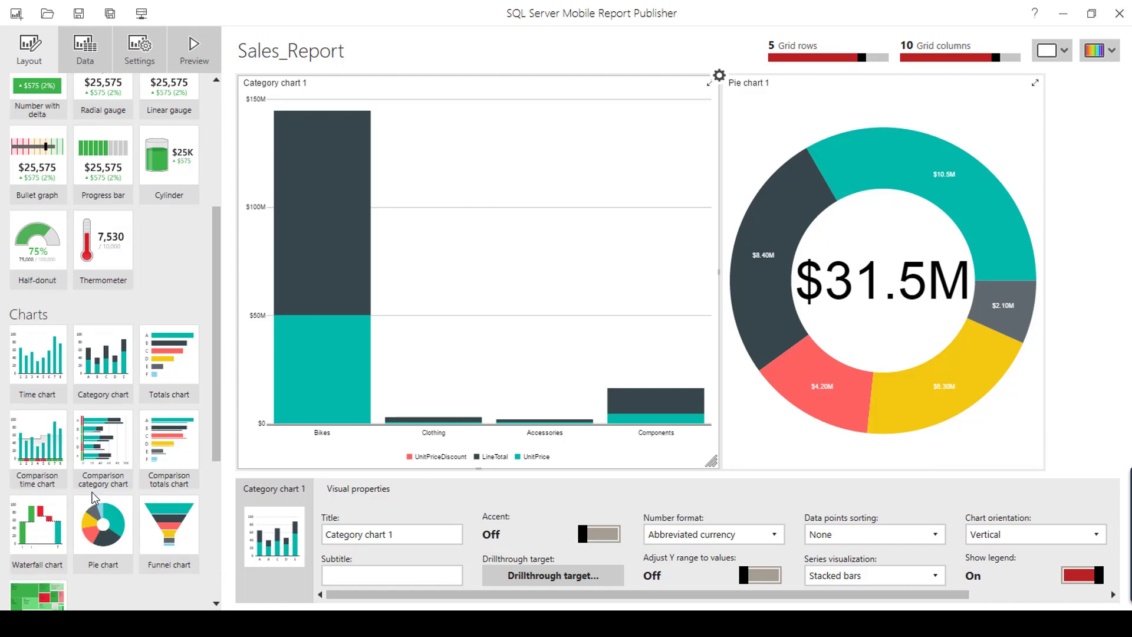
scroll(94, 495, down, 5)
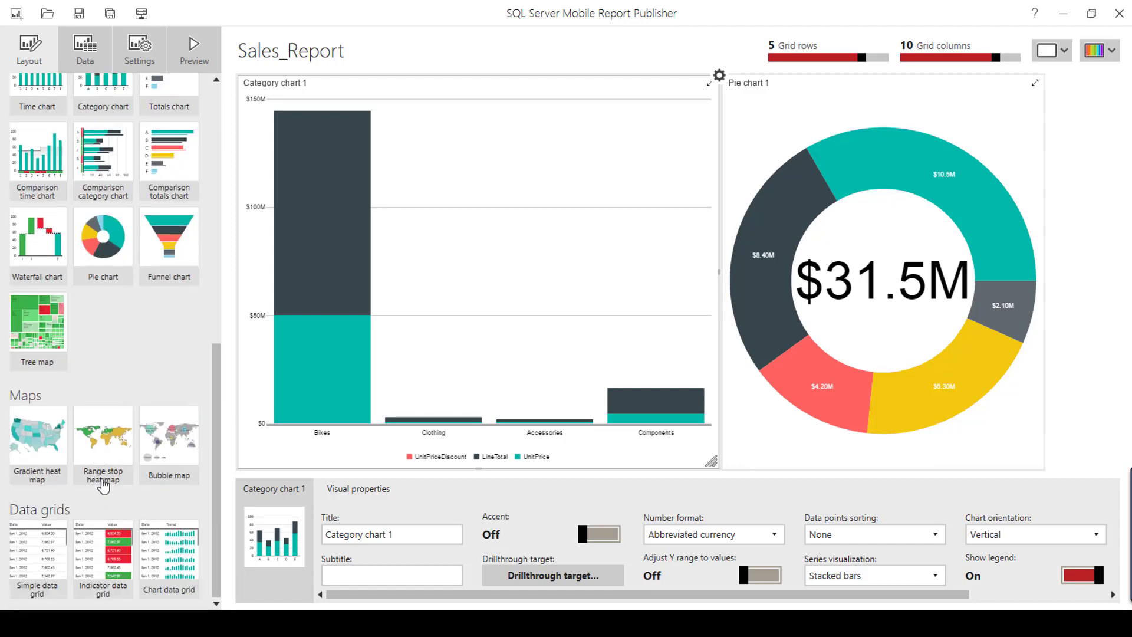
scroll(104, 483, up, 2)
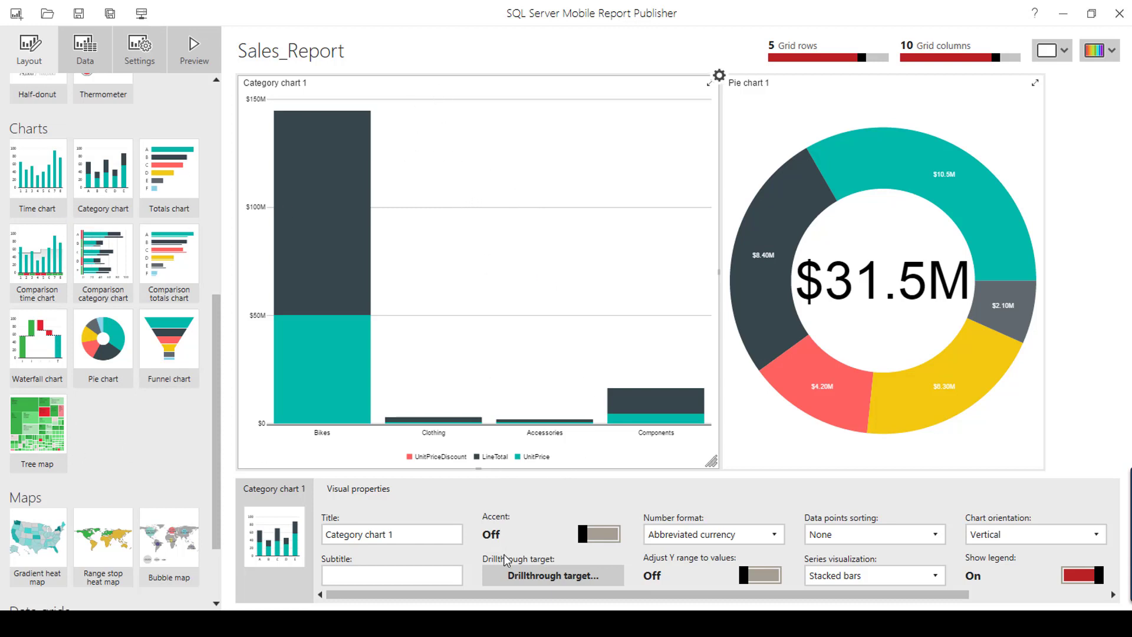
click(806, 93)
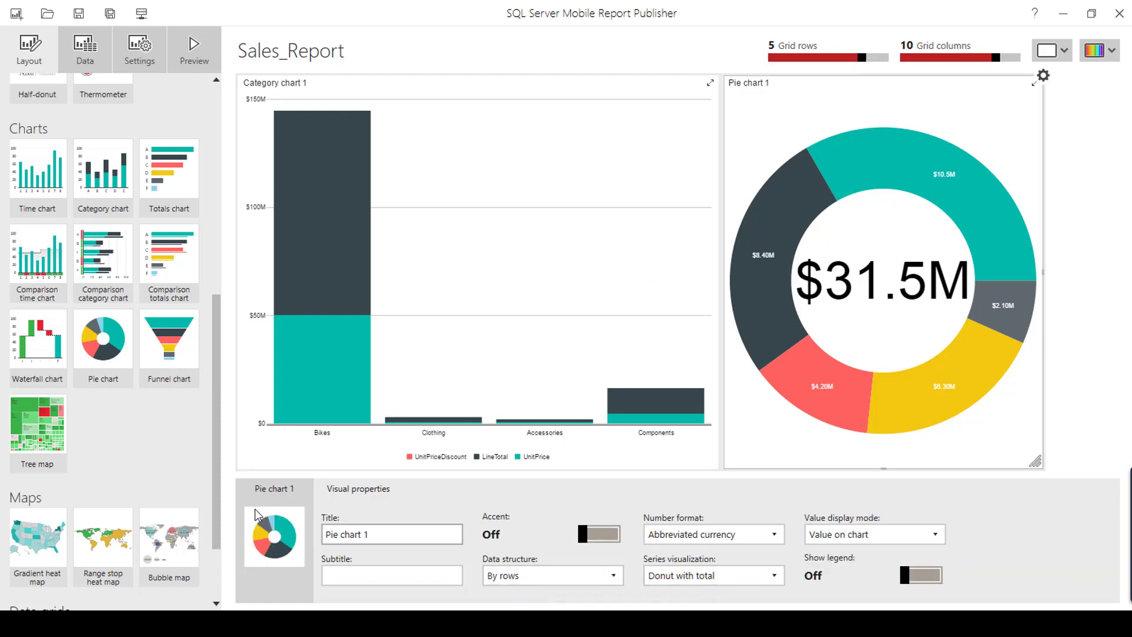
Remove the existing drillthrough target from Category chart 1.
scroll(76, 374, down, 2)
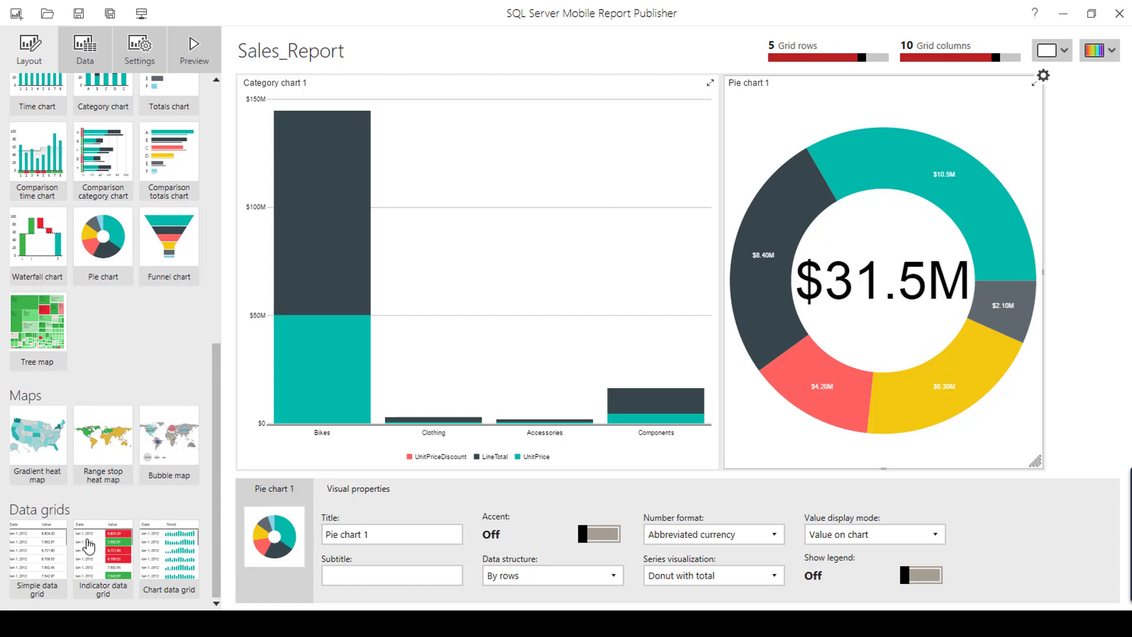
scroll(91, 329, up, 4)
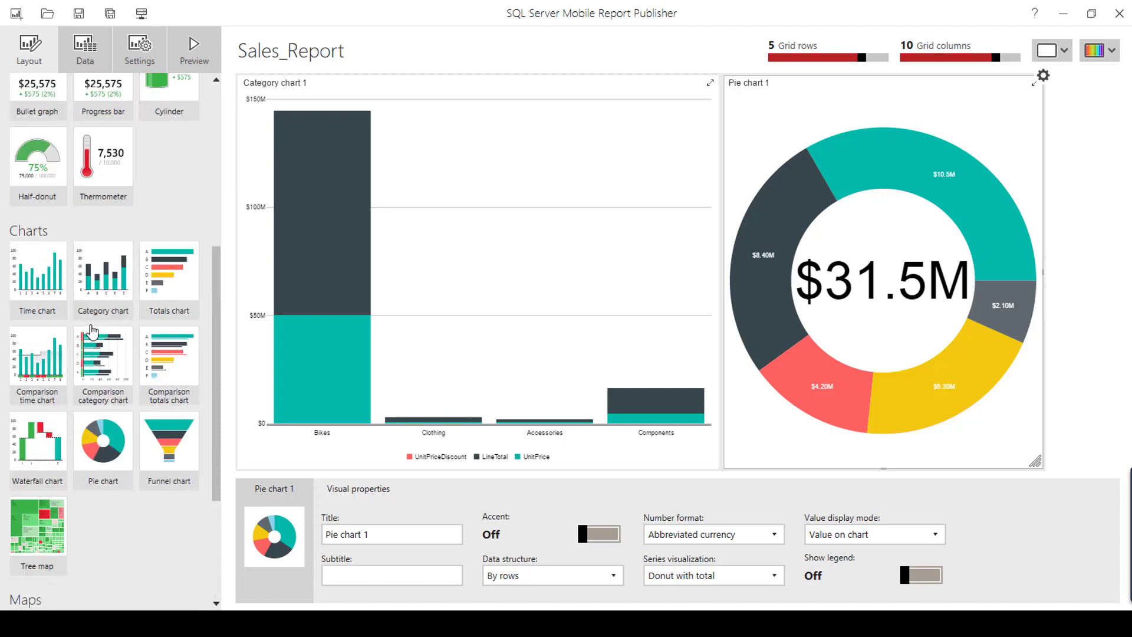
click(361, 185)
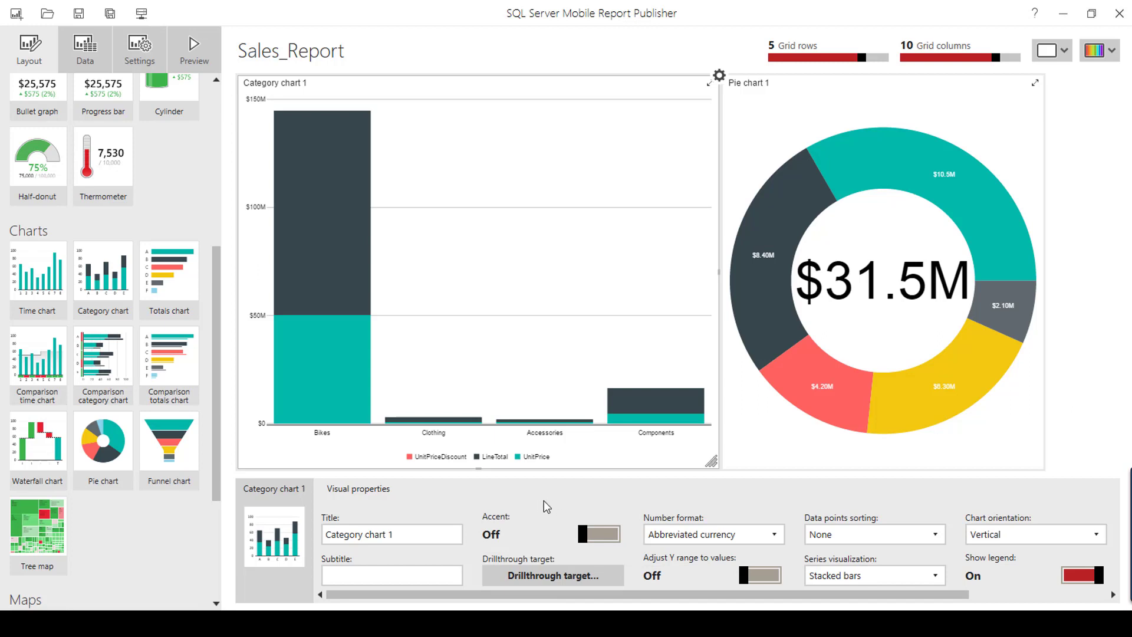
click(556, 583)
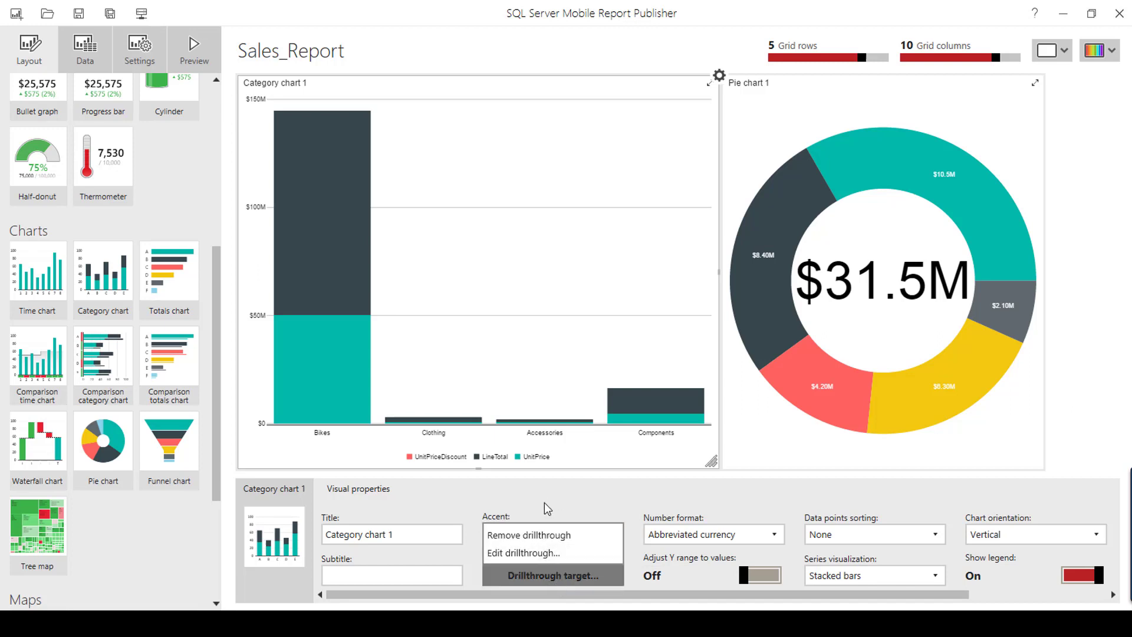
click(557, 535)
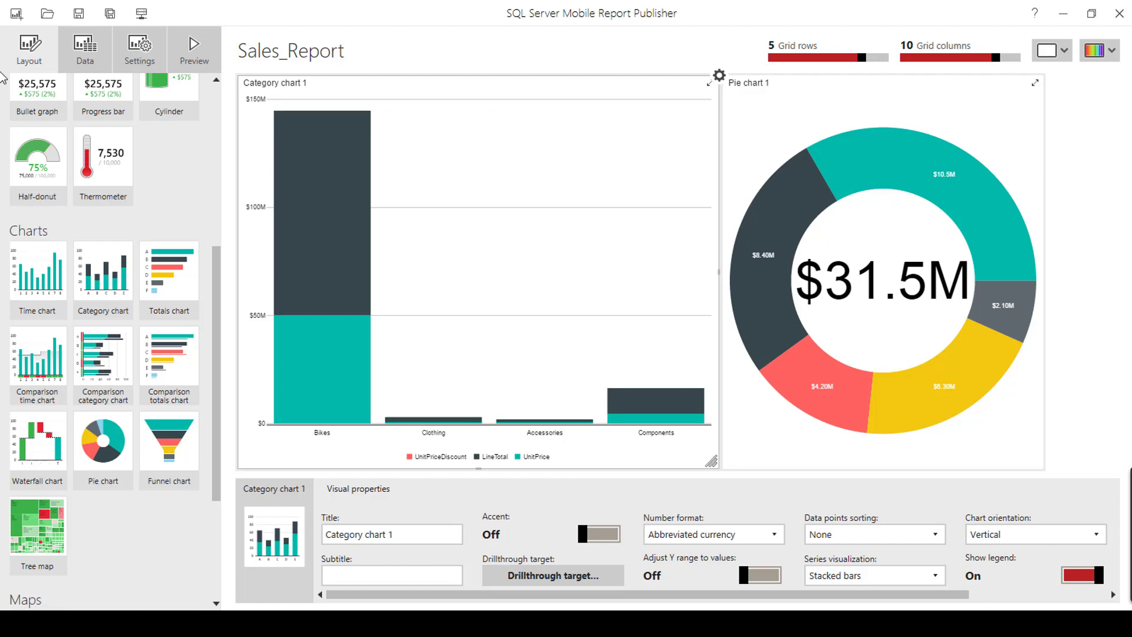
Save Sales_Report, then open the Category Details report from the report server.
click(78, 17)
click(47, 15)
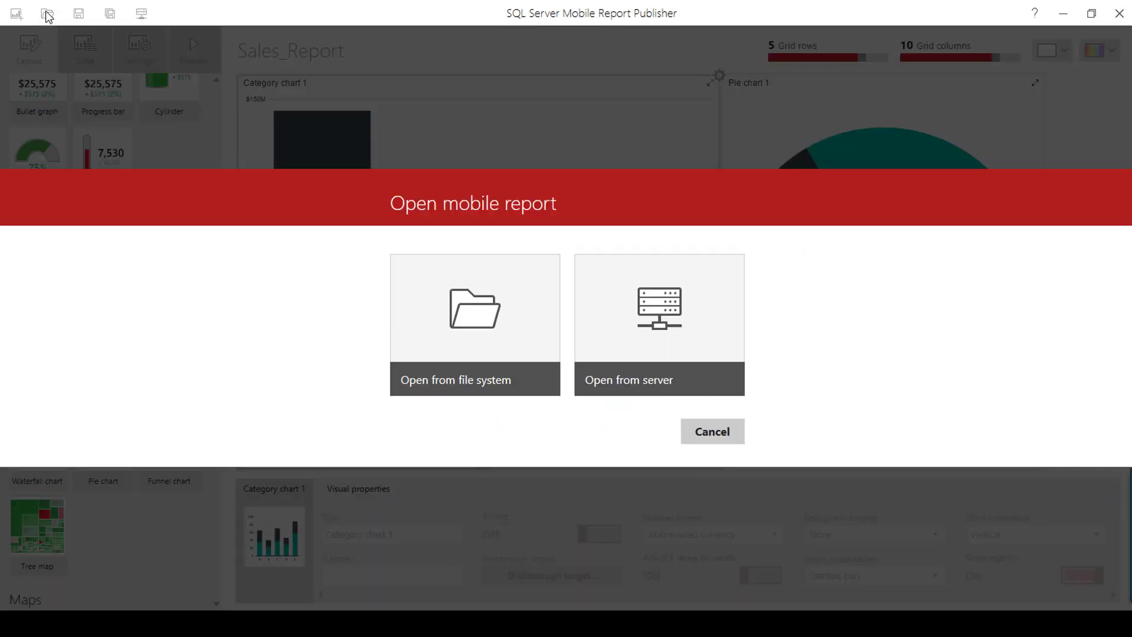
click(644, 301)
click(394, 263)
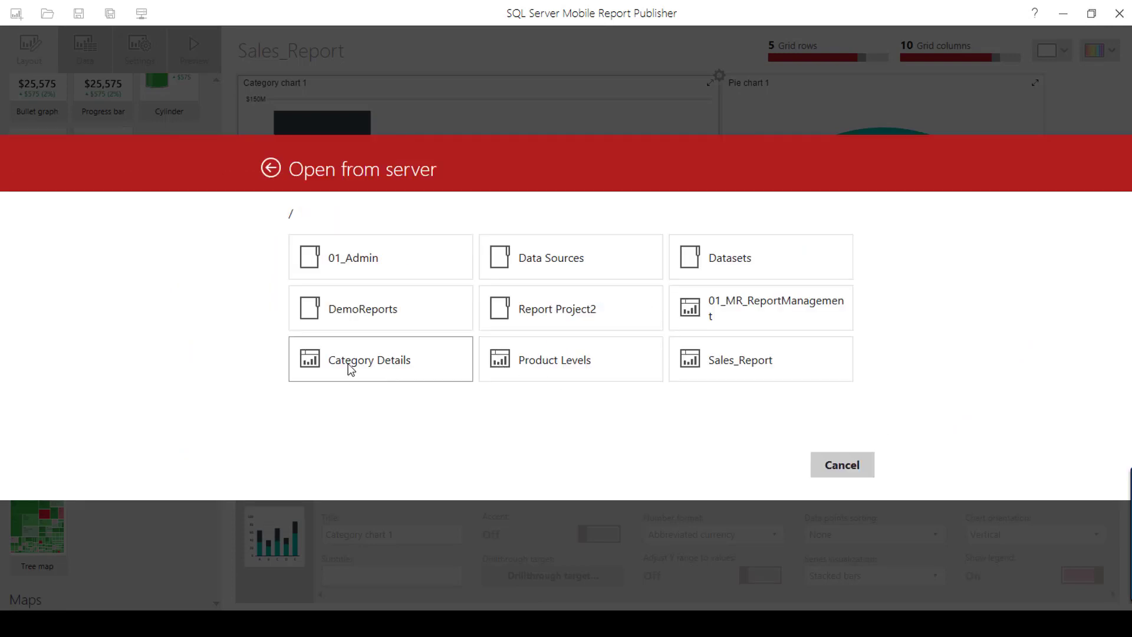
click(348, 370)
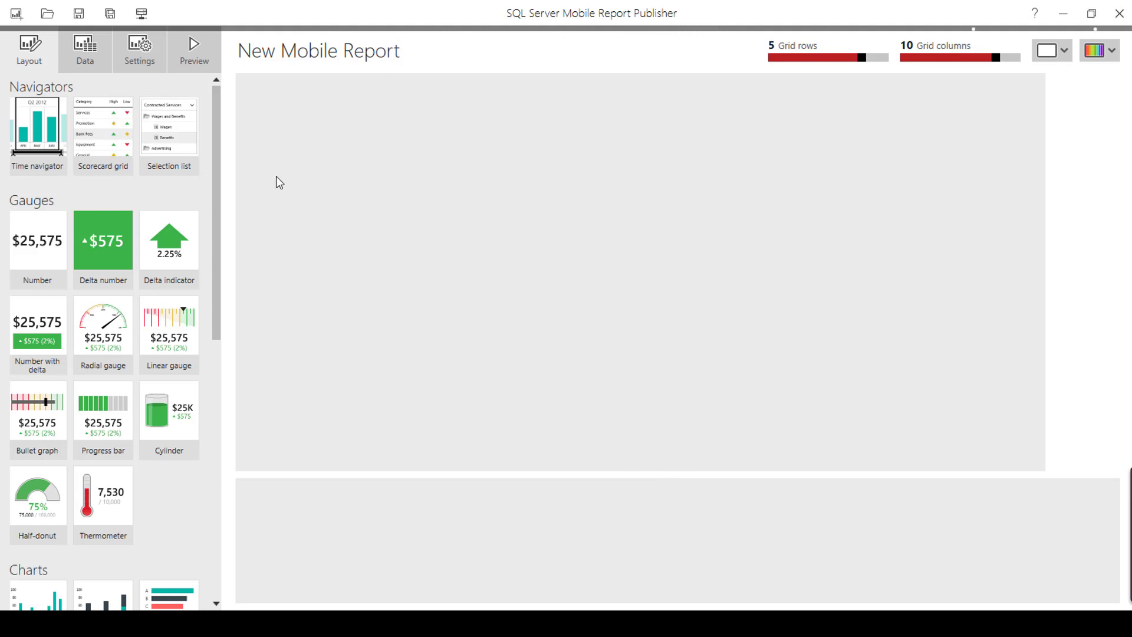
Select Simple data grid 1 and review the Category_Parm dataset's parameter settings on the Data tab, leaving them unchanged.
click(511, 192)
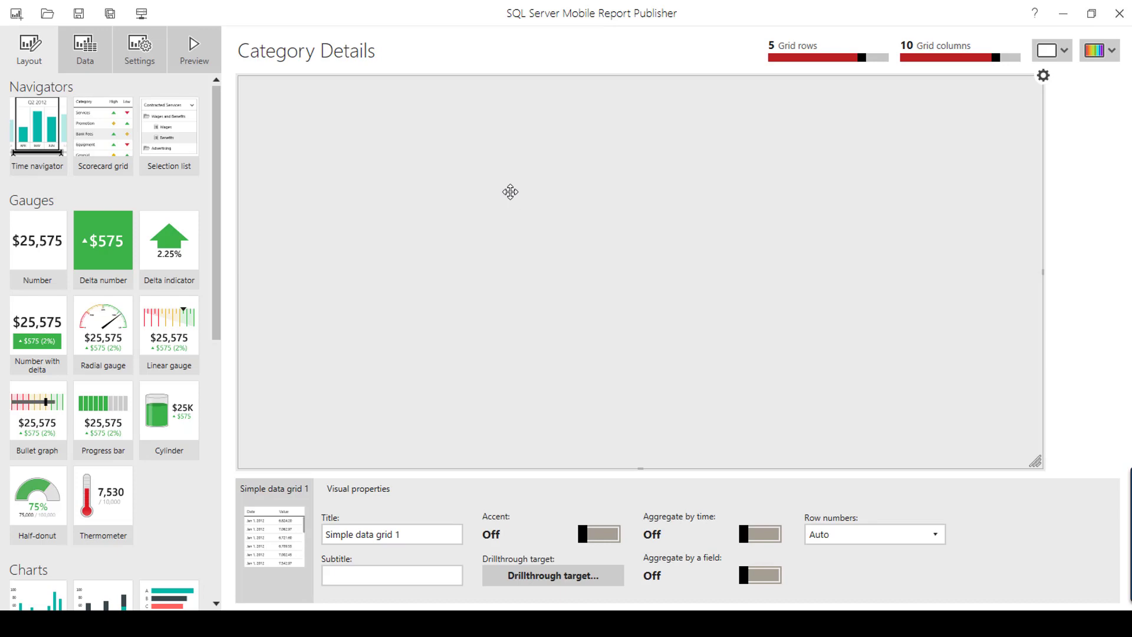
scroll(59, 490, down, 10)
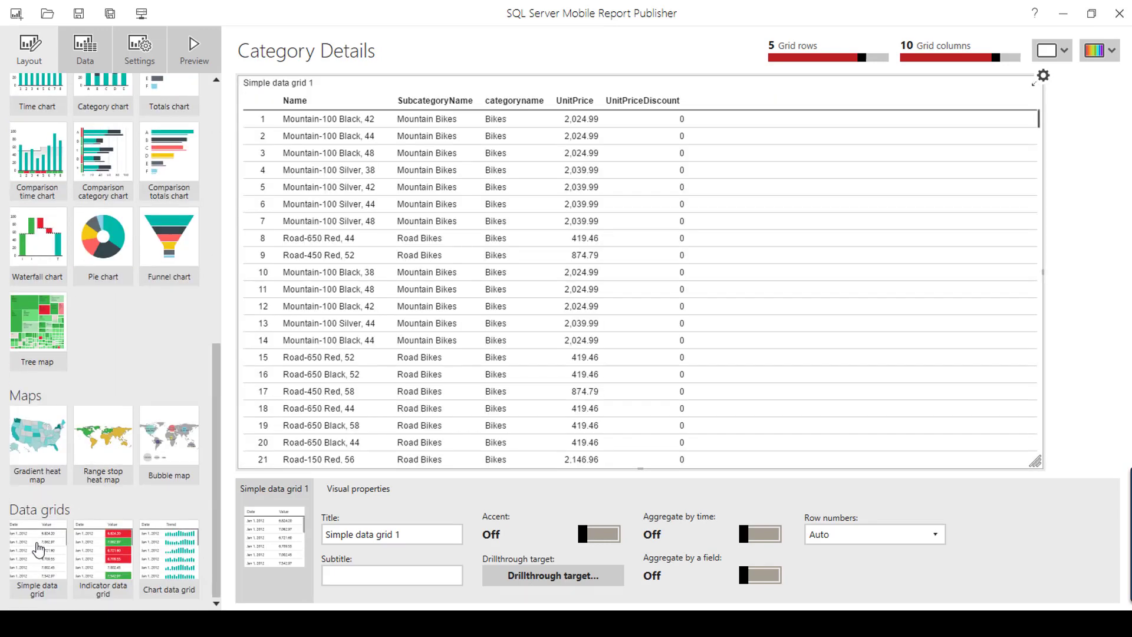
click(86, 49)
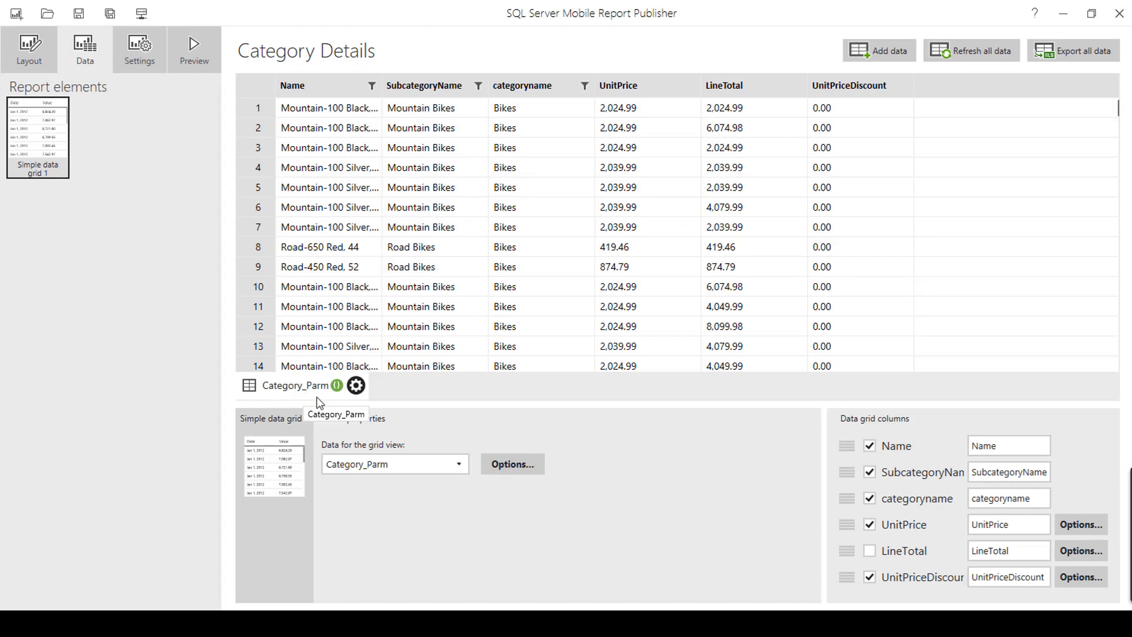
click(356, 386)
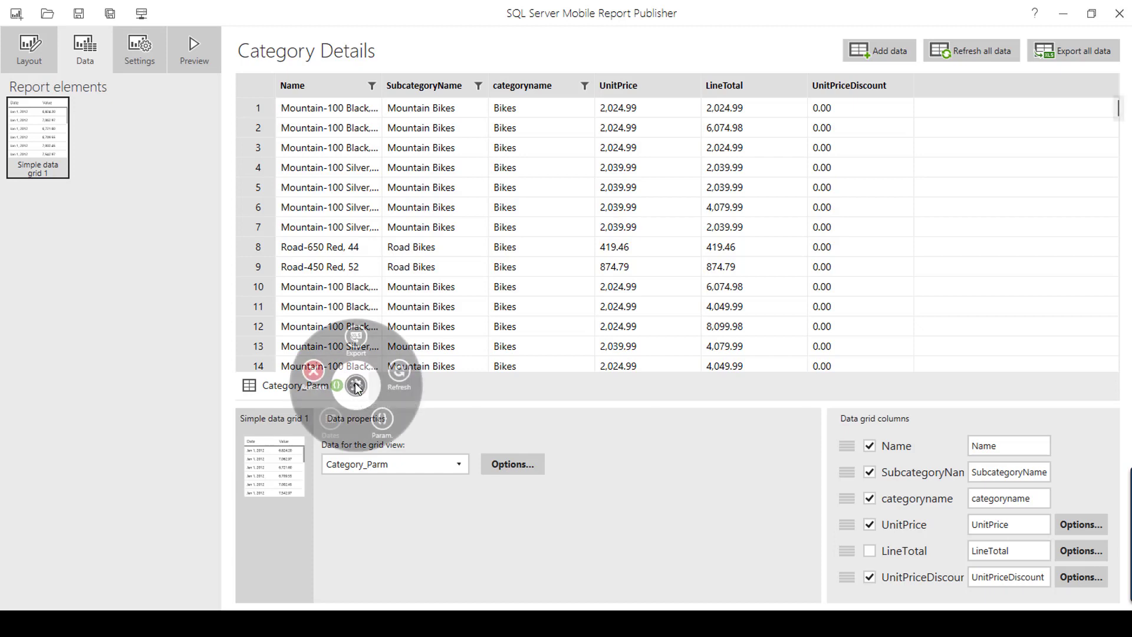
click(388, 419)
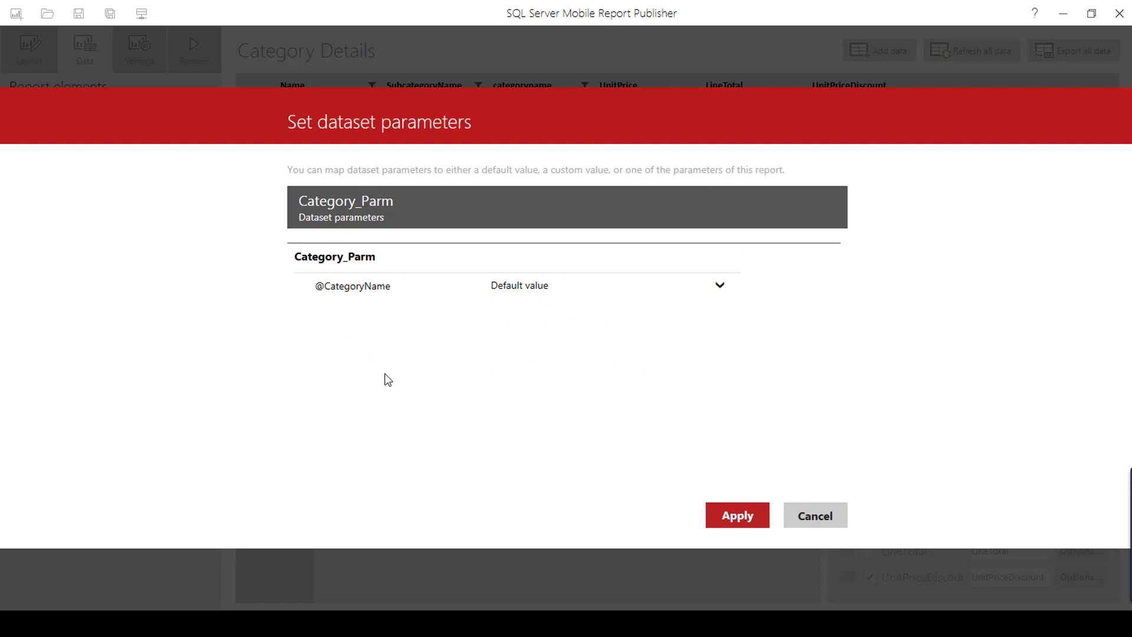
click(819, 517)
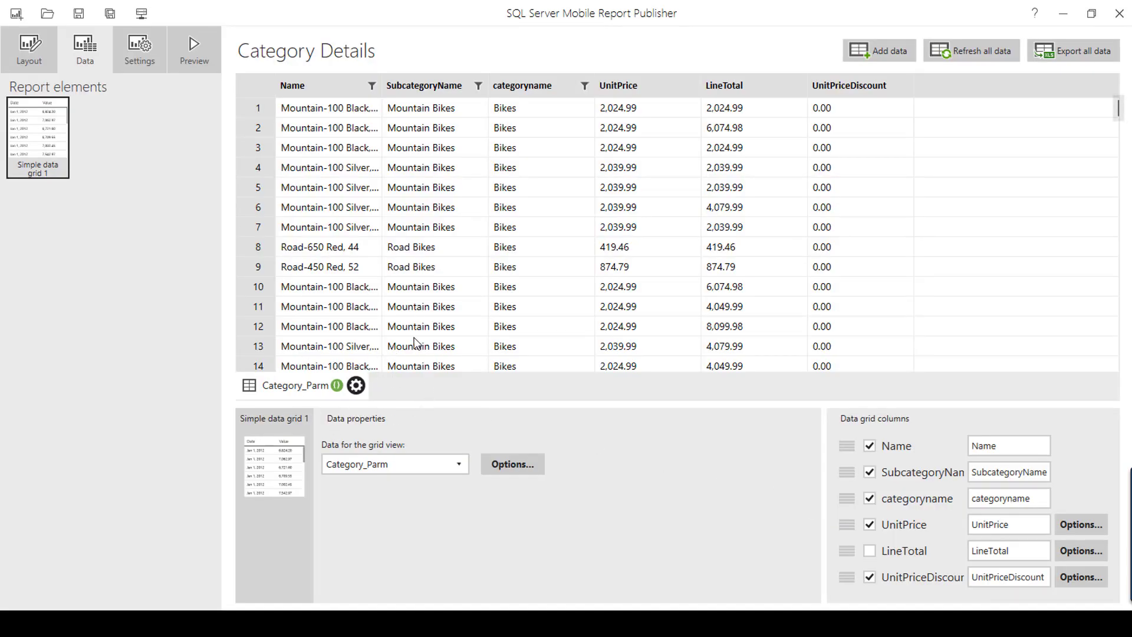
Return to Layout, reopen Sales_Report from the lab/ReportsSSRS server, and select Category chart 1.
click(33, 59)
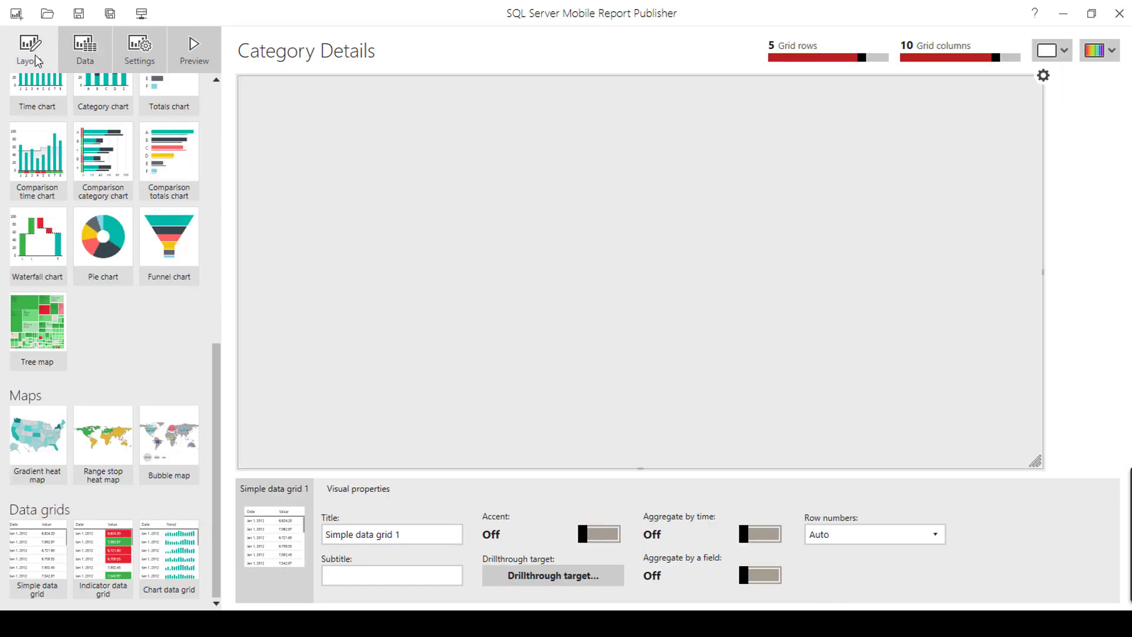
click(47, 13)
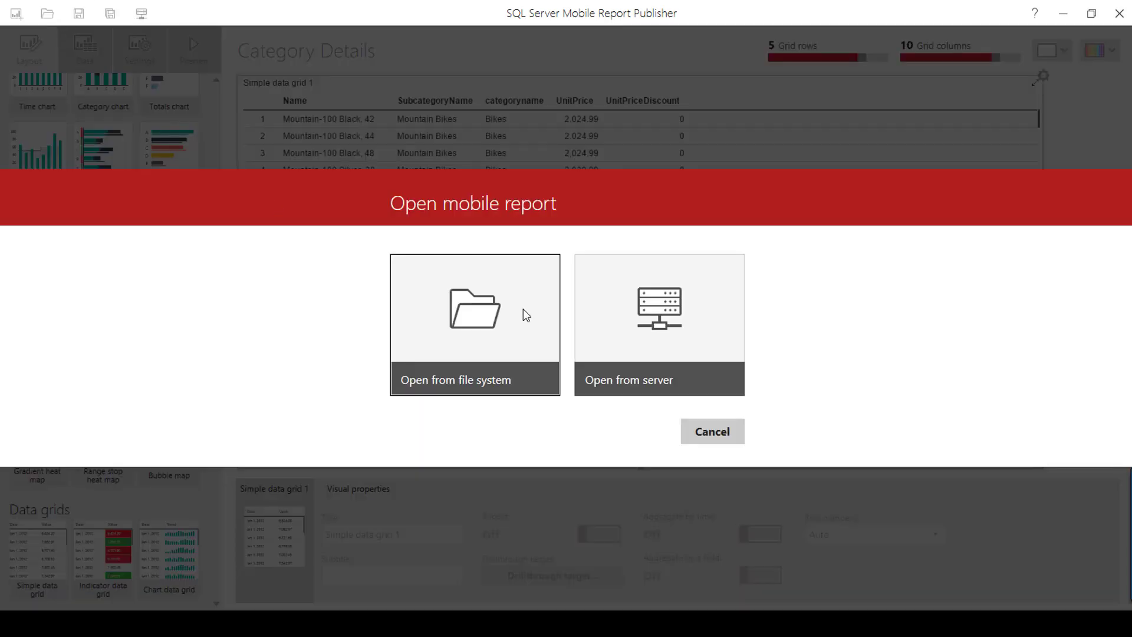
click(607, 310)
click(336, 256)
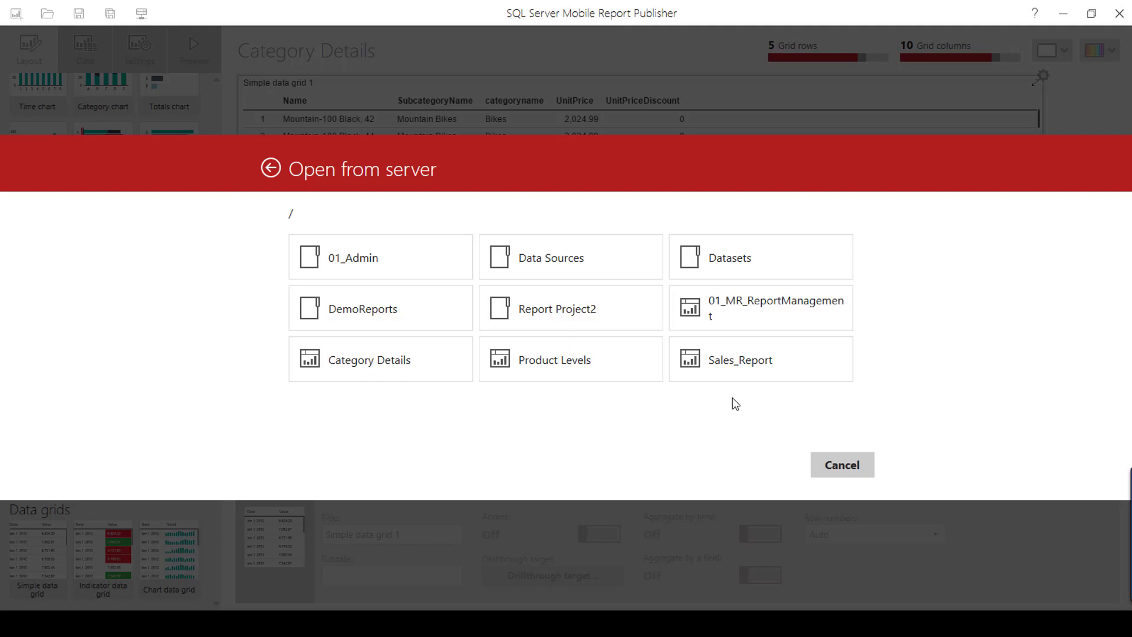
click(741, 365)
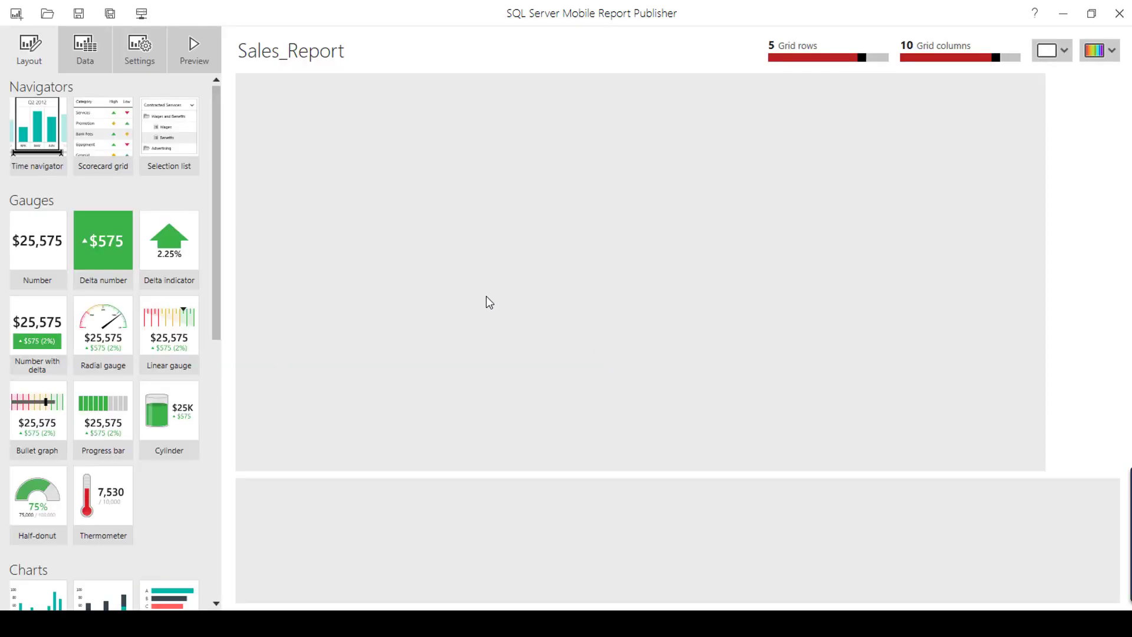
click(421, 225)
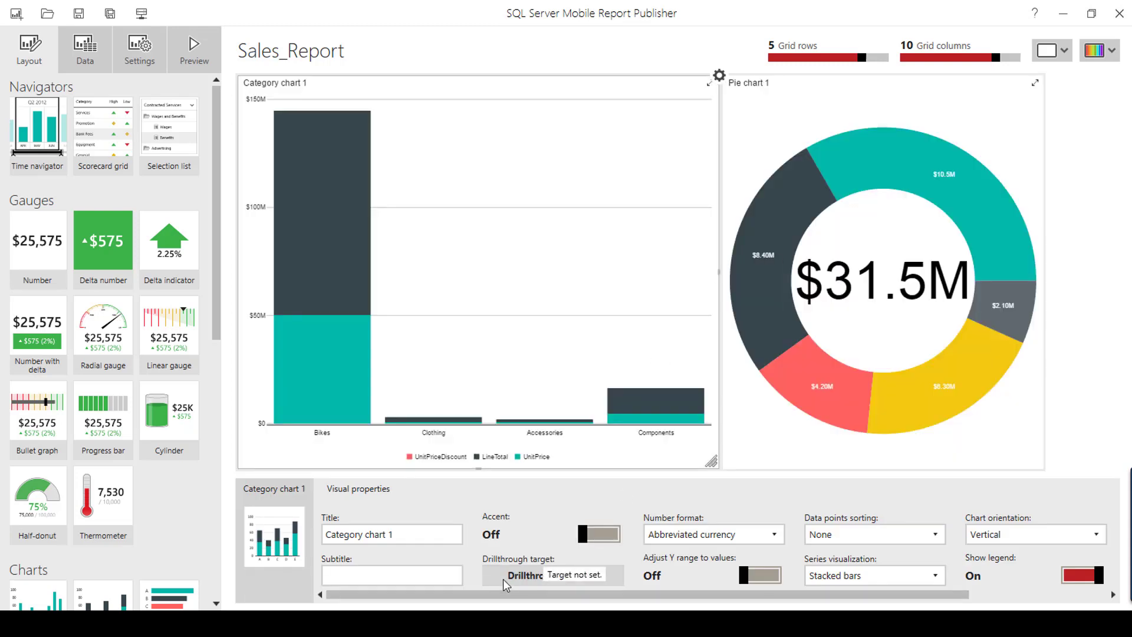
Set Category chart 1's drillthrough target type to Mobile report.
click(523, 578)
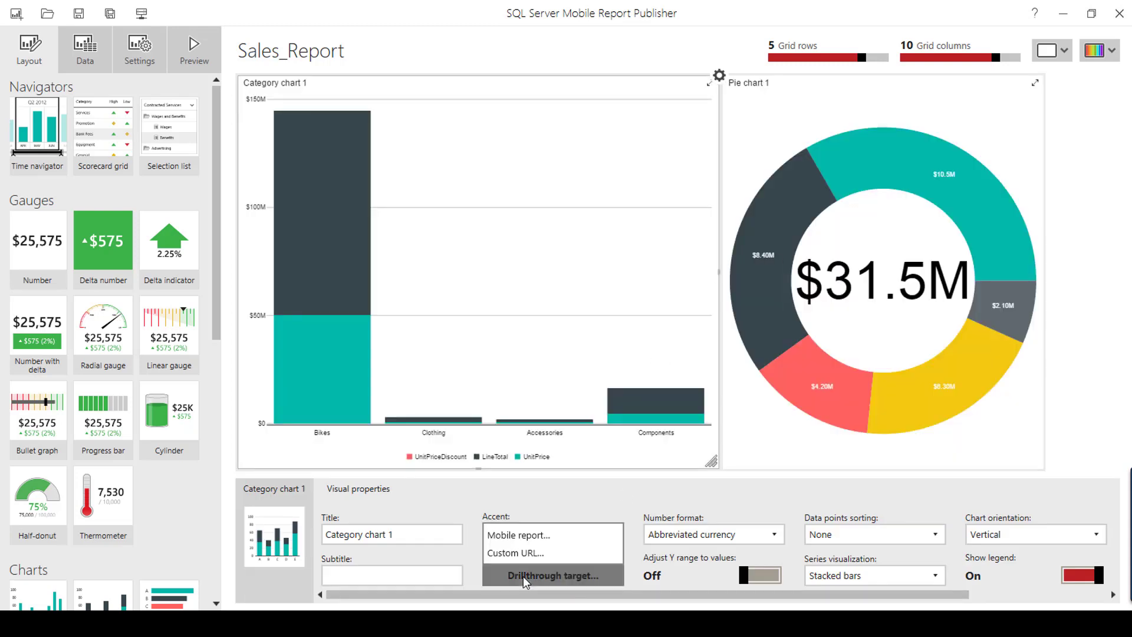
click(561, 535)
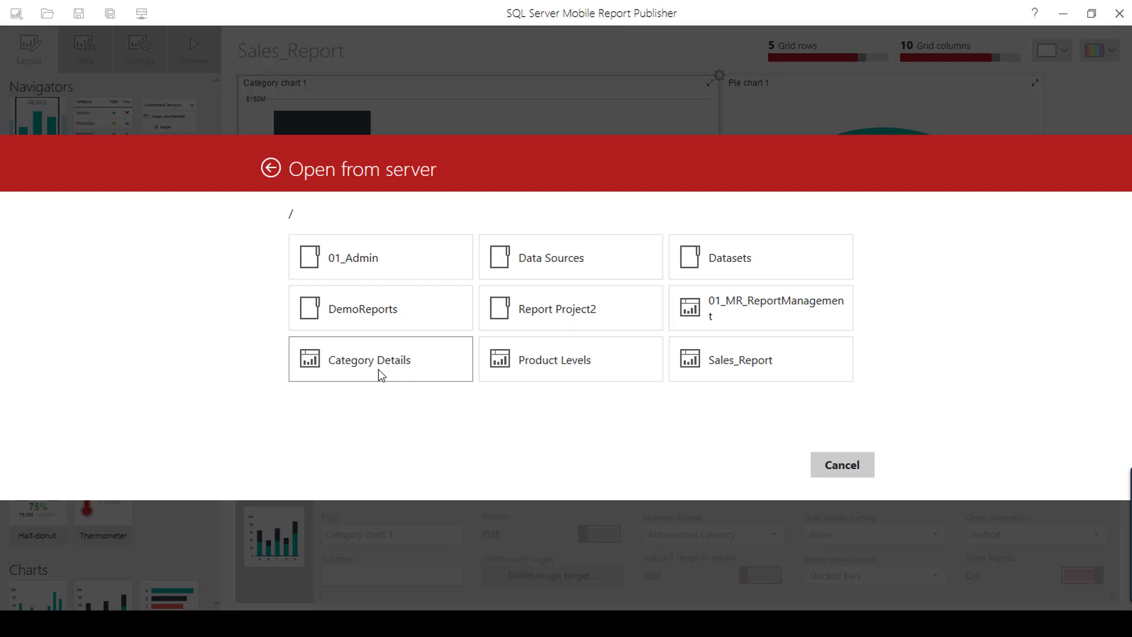
click(380, 374)
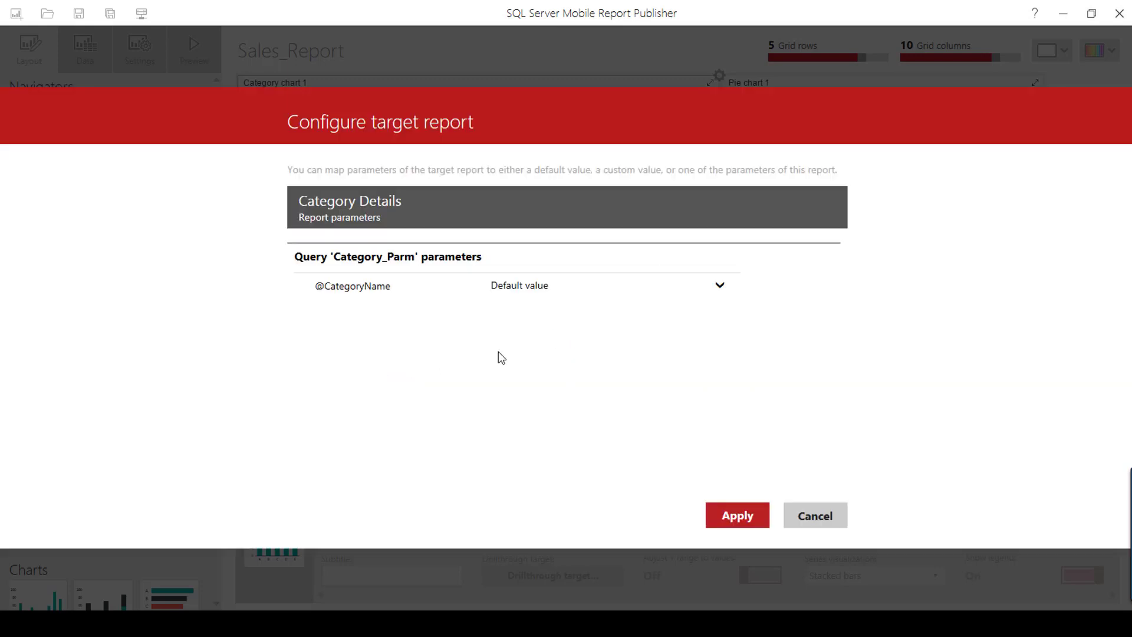
click(559, 284)
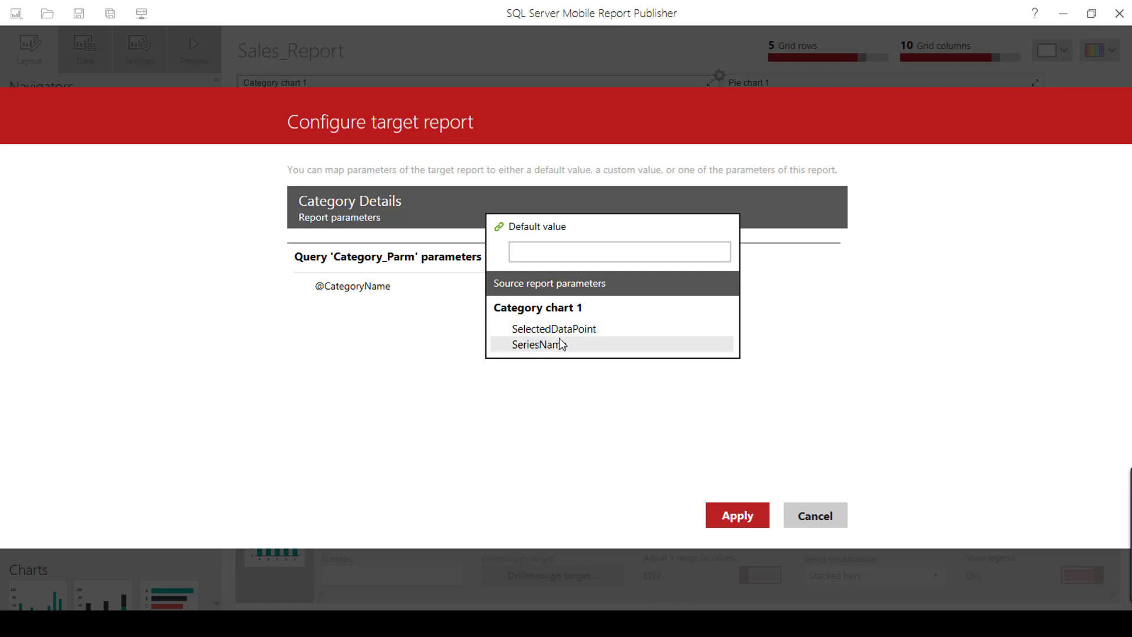
click(580, 330)
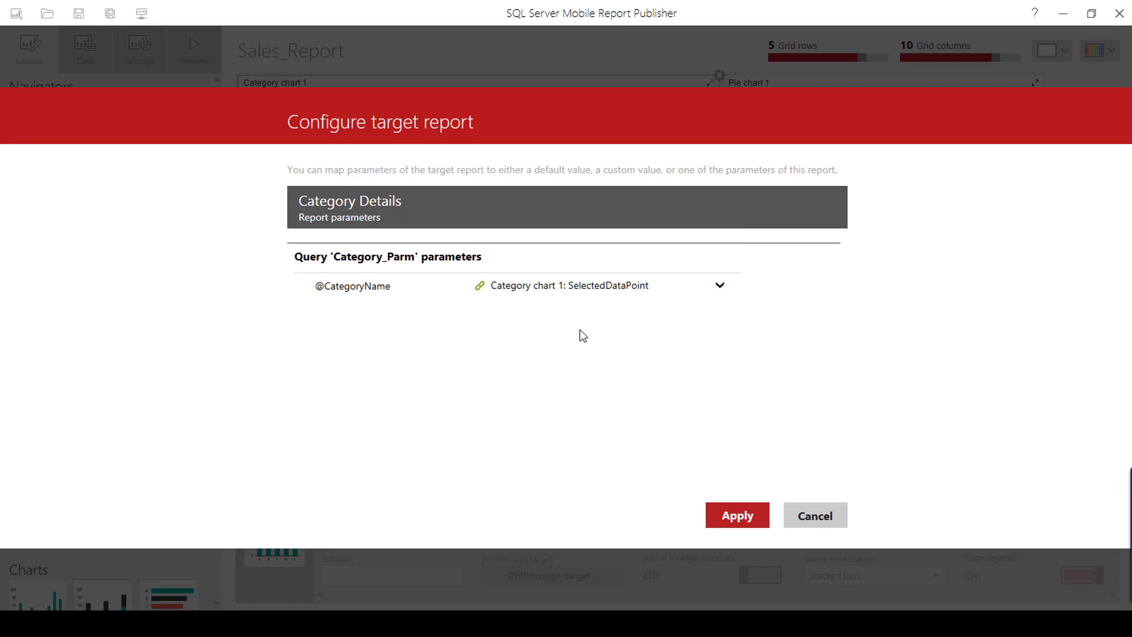
click(726, 508)
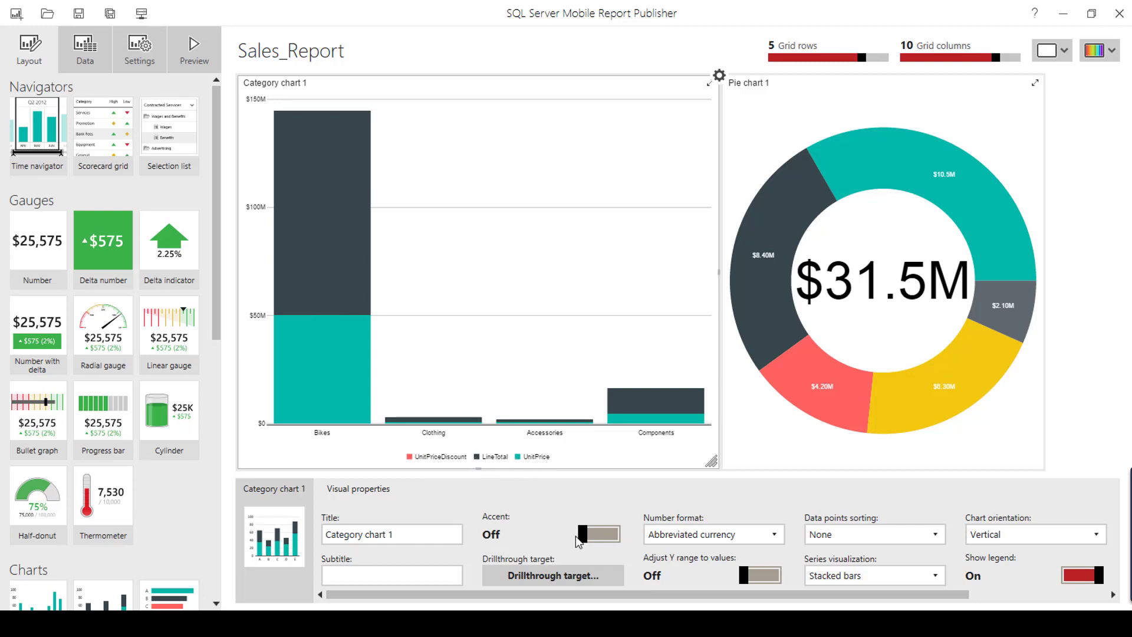
click(89, 48)
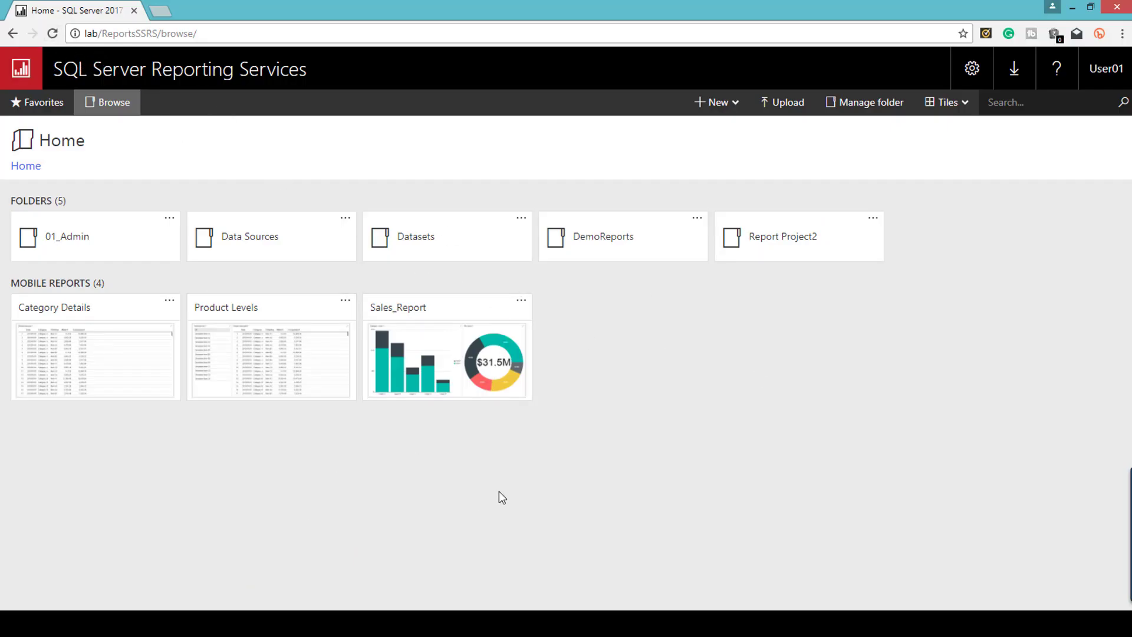
Open the Sales_Report tile under Mobile Reports on the web portal Home page.
click(419, 317)
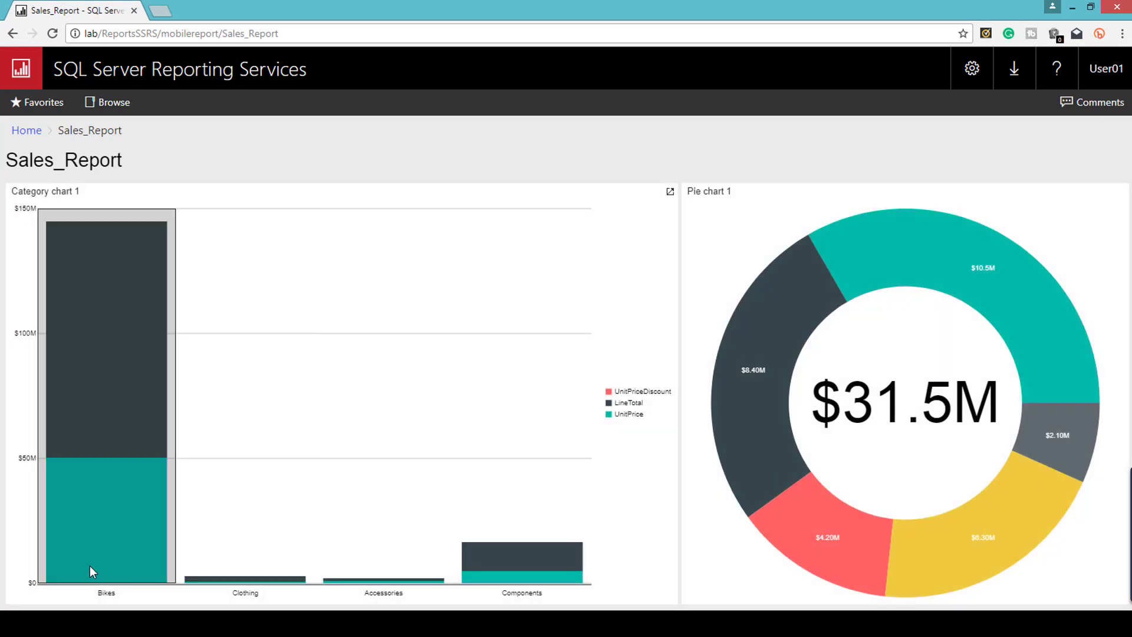
Drill through the Bikes column, check CategoryName=Bikes in the address, and scroll the Bikes product grid.
click(110, 510)
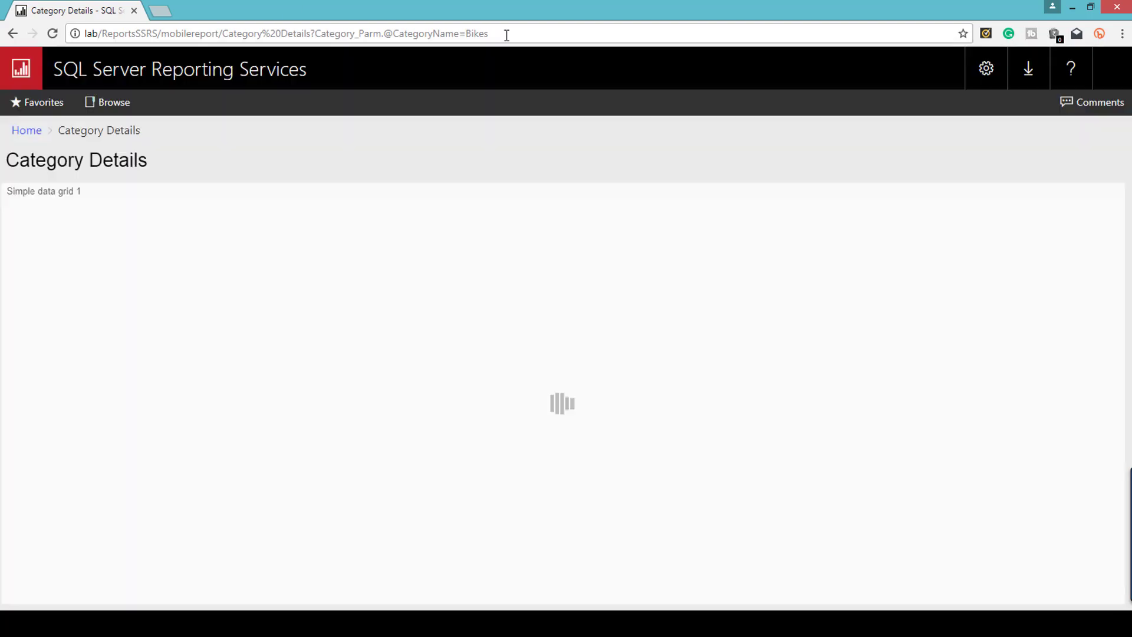
drag(488, 33, 465, 34)
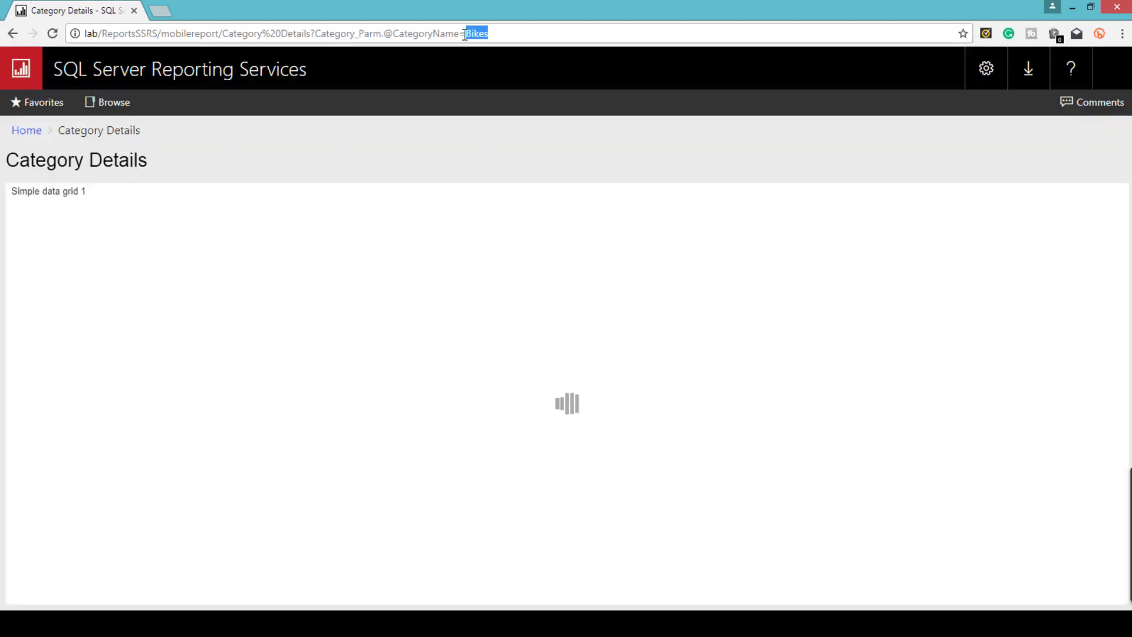
drag(394, 33, 501, 33)
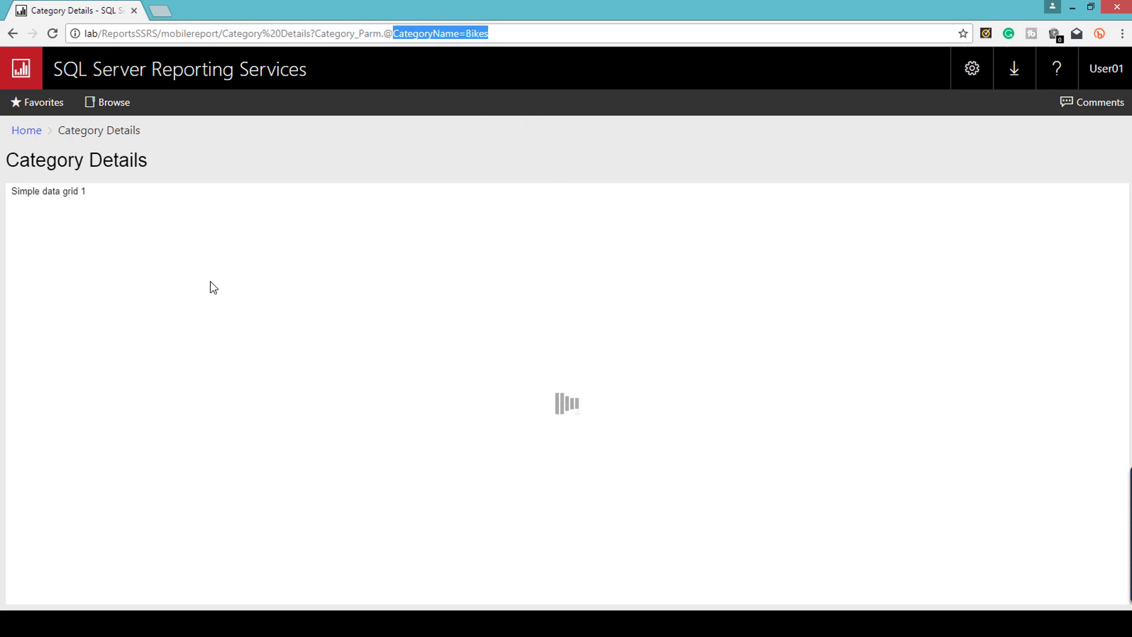
scroll(285, 501, down, 9)
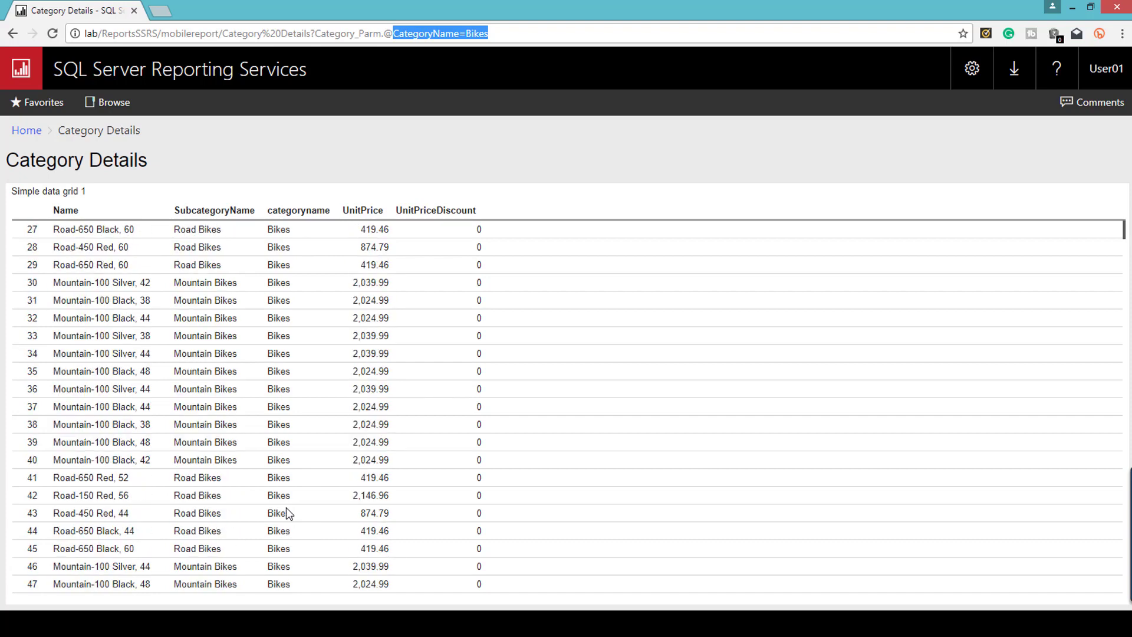
scroll(286, 508, up, 2)
scroll(287, 513, up, 4)
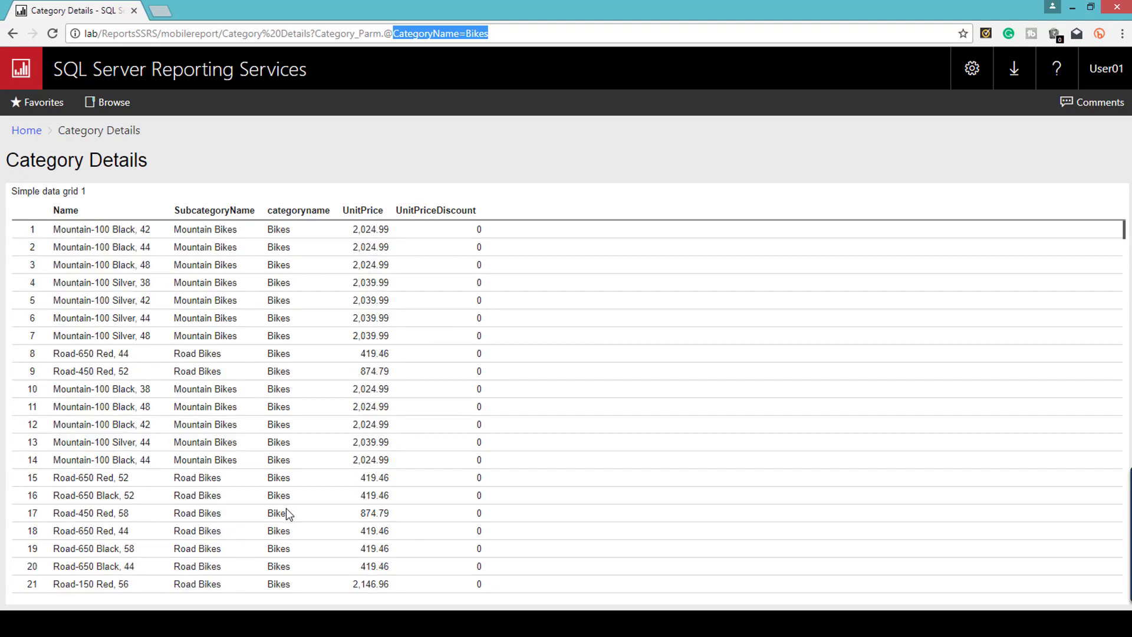